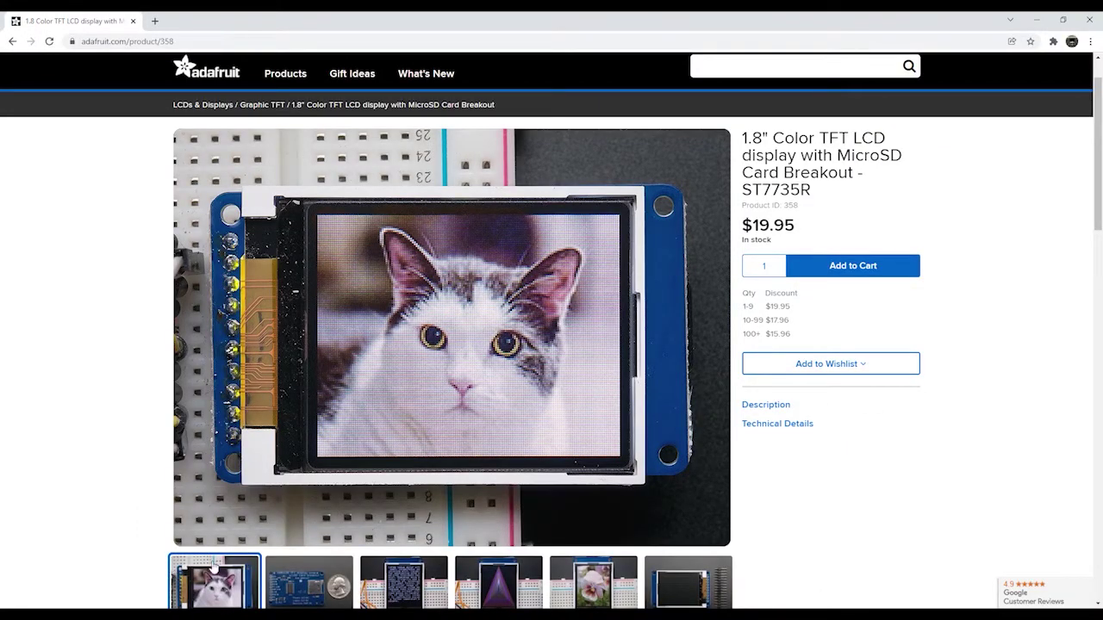
# Browse the four product photos of Adafruit's 1.8" TFT display
pyautogui.click(411, 590)
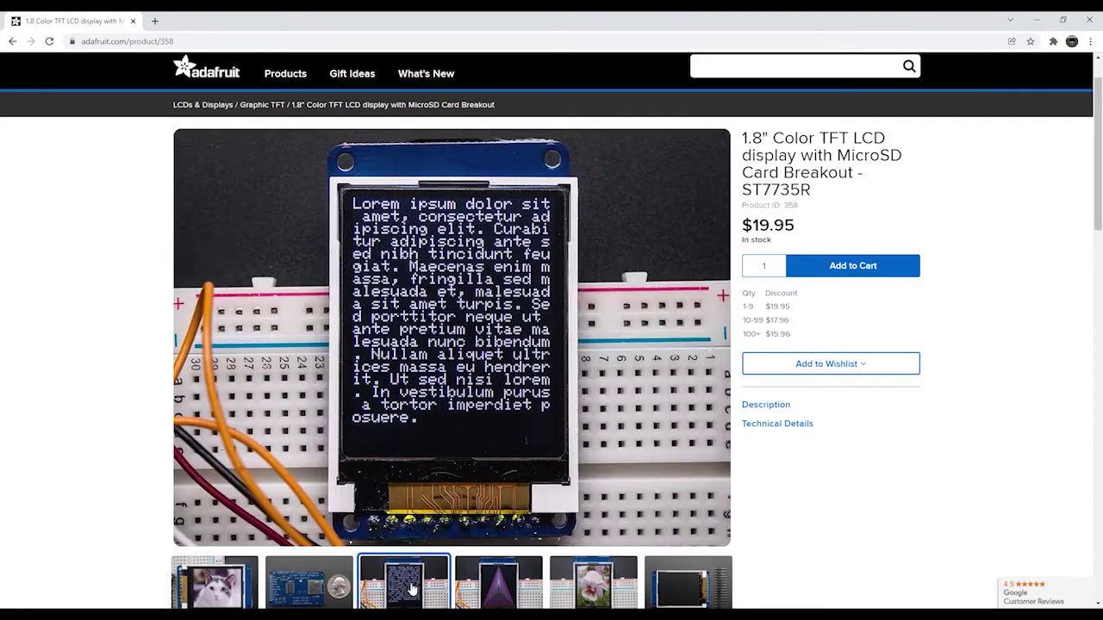
pyautogui.click(494, 593)
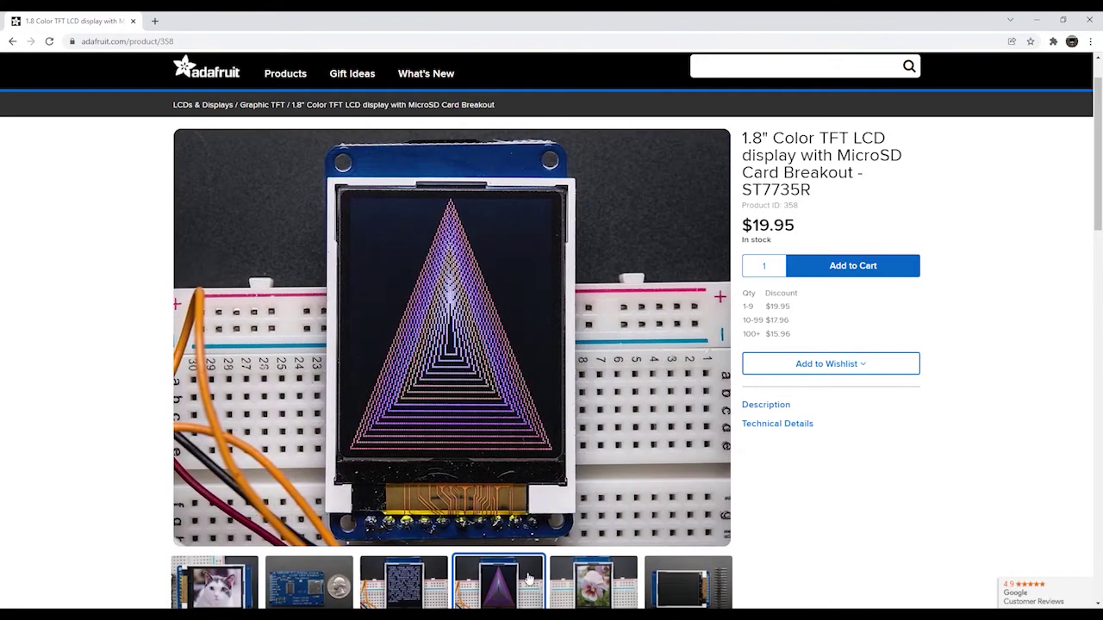
pyautogui.click(597, 580)
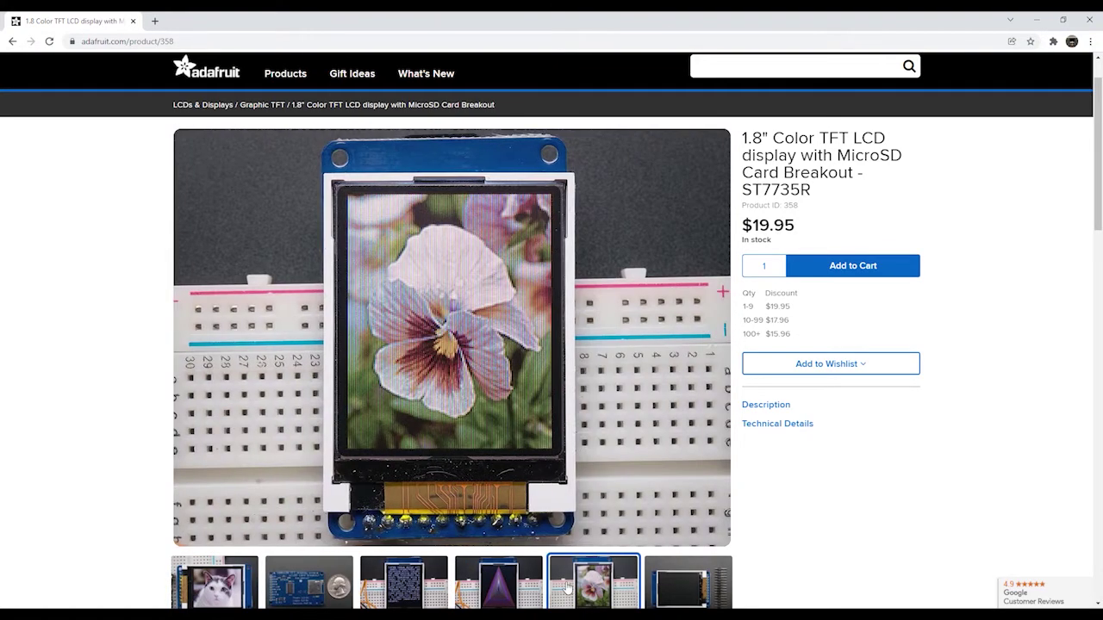
pyautogui.click(680, 586)
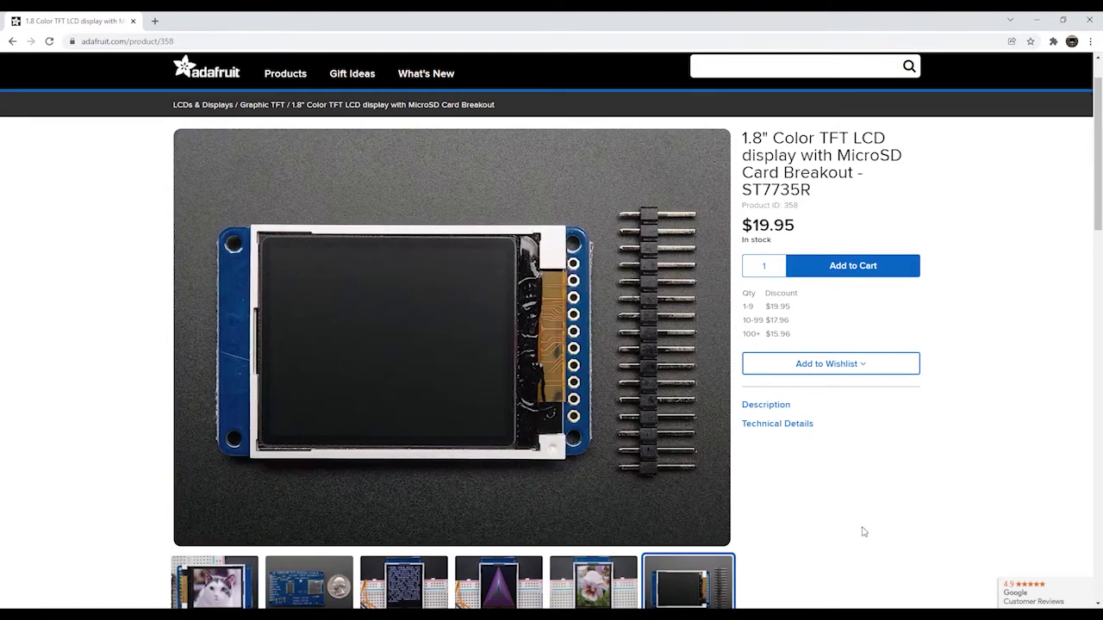
# Scroll down the product page to the Description section
pyautogui.scroll(-1, 882, 527)
pyautogui.scroll(-5, 882, 527)
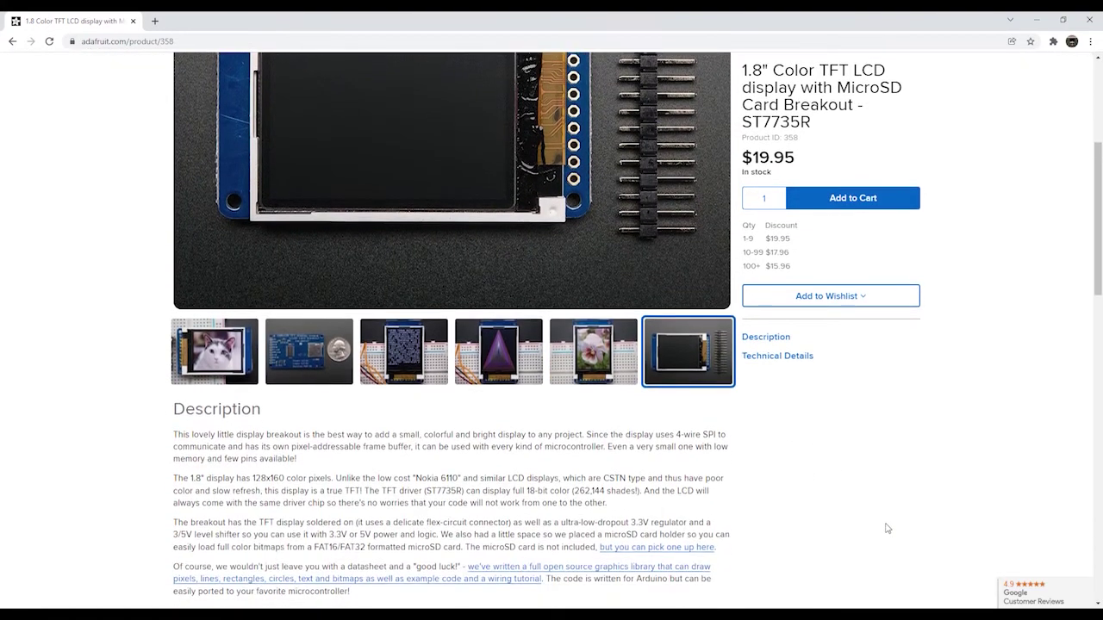
pyautogui.scroll(-2, 889, 529)
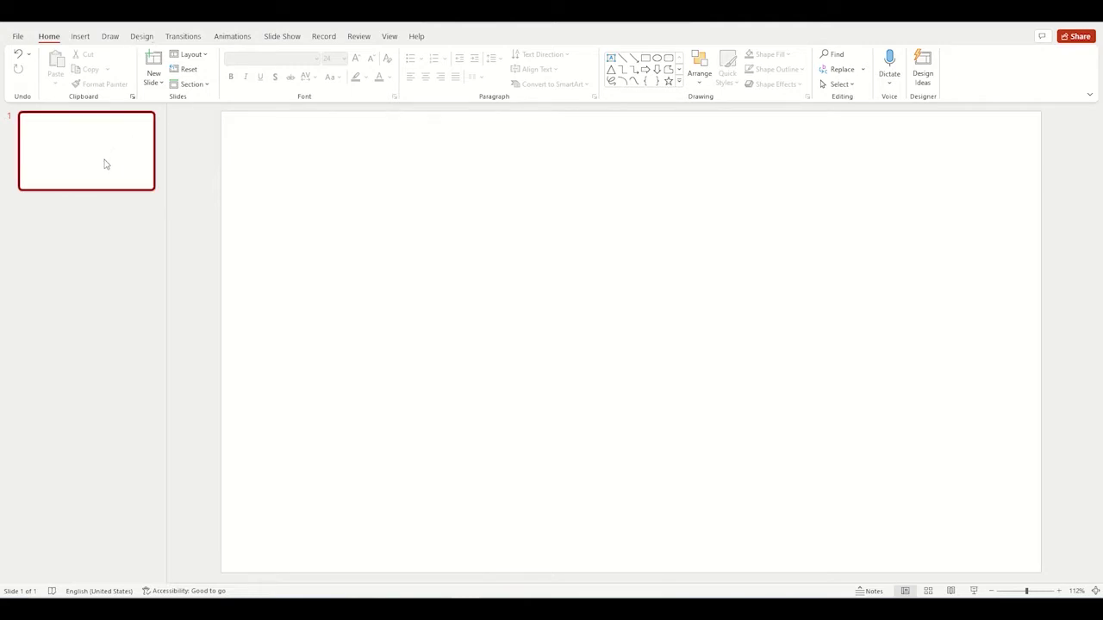
# Set a custom 16 in × 12.8 in slide size and choose Ensure Fit
pyautogui.click(141, 36)
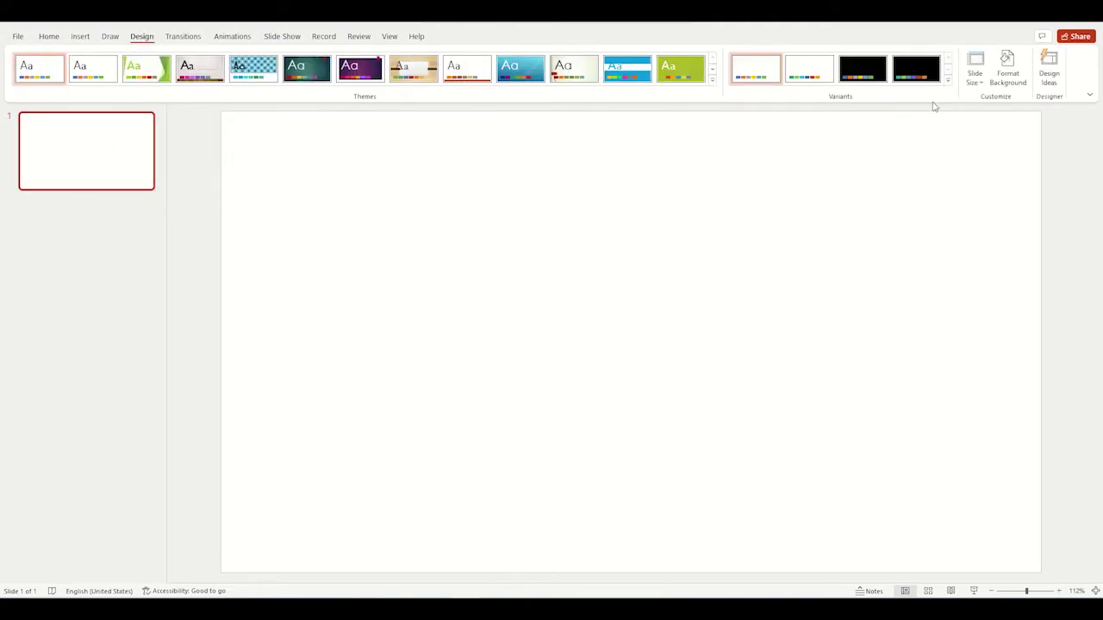
pyautogui.click(972, 87)
pyautogui.click(1011, 156)
pyautogui.click(473, 289)
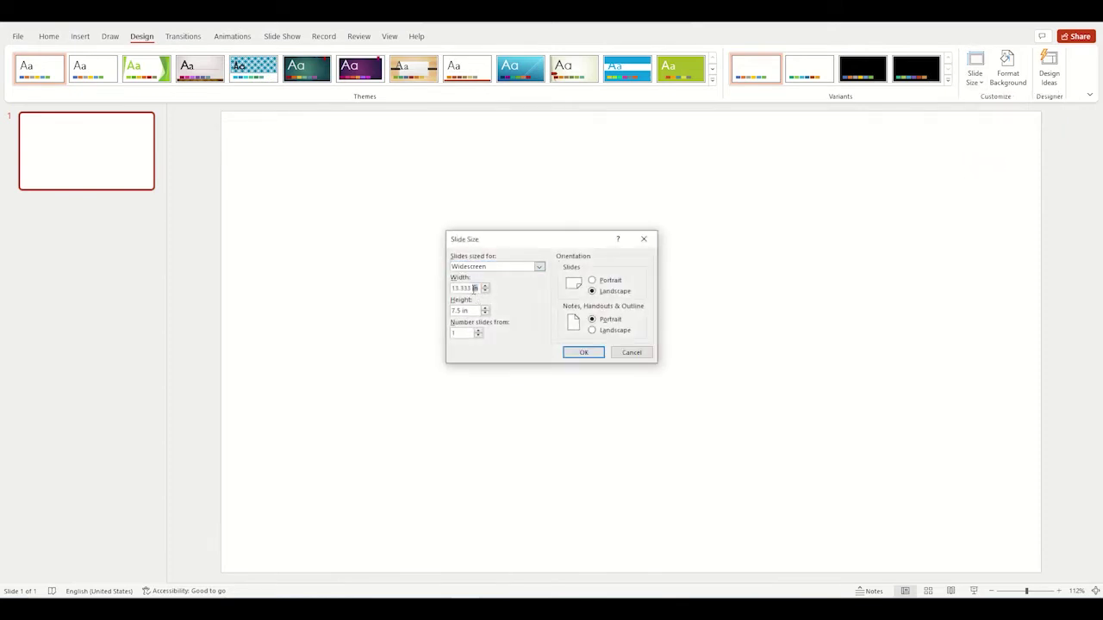
pyautogui.press('BackSpace')
pyautogui.press('BackSpace')
pyautogui.press('BackSpace')
pyautogui.press('BackSpace')
pyautogui.press('BackSpace')
pyautogui.press('BackSpace')
pyautogui.write('16')
pyautogui.press('Tab')
pyautogui.write('1')
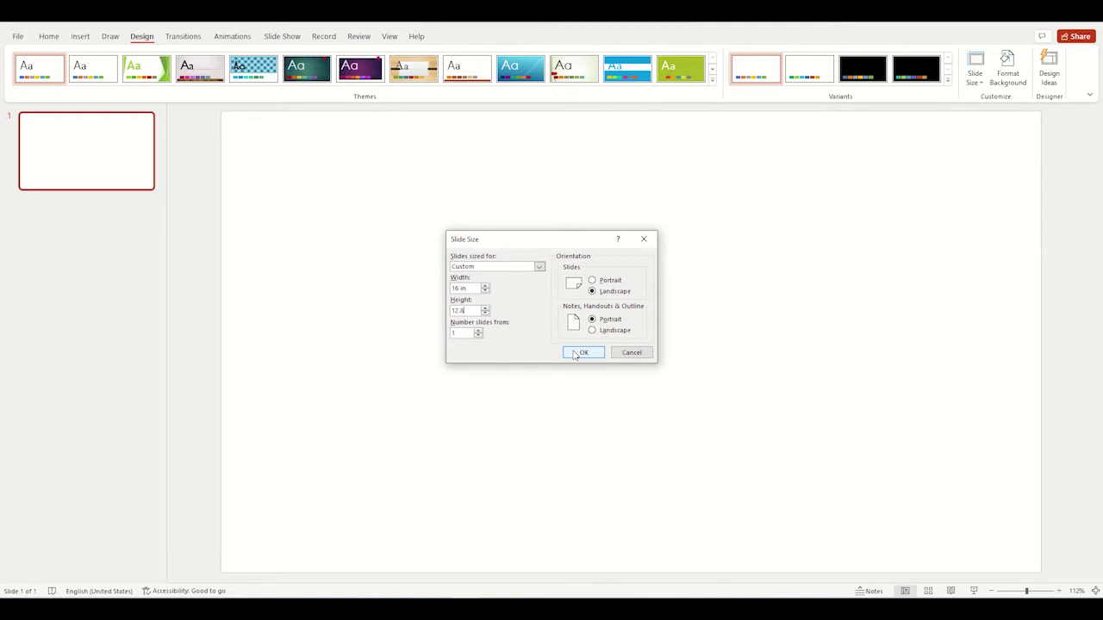
pyautogui.click(579, 353)
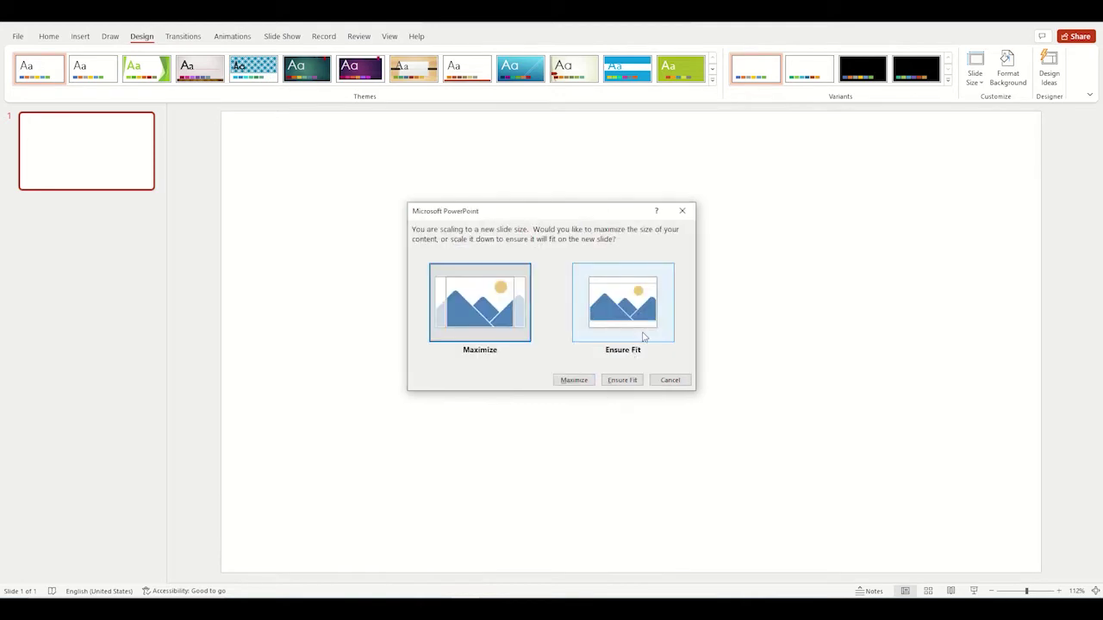
pyautogui.click(649, 330)
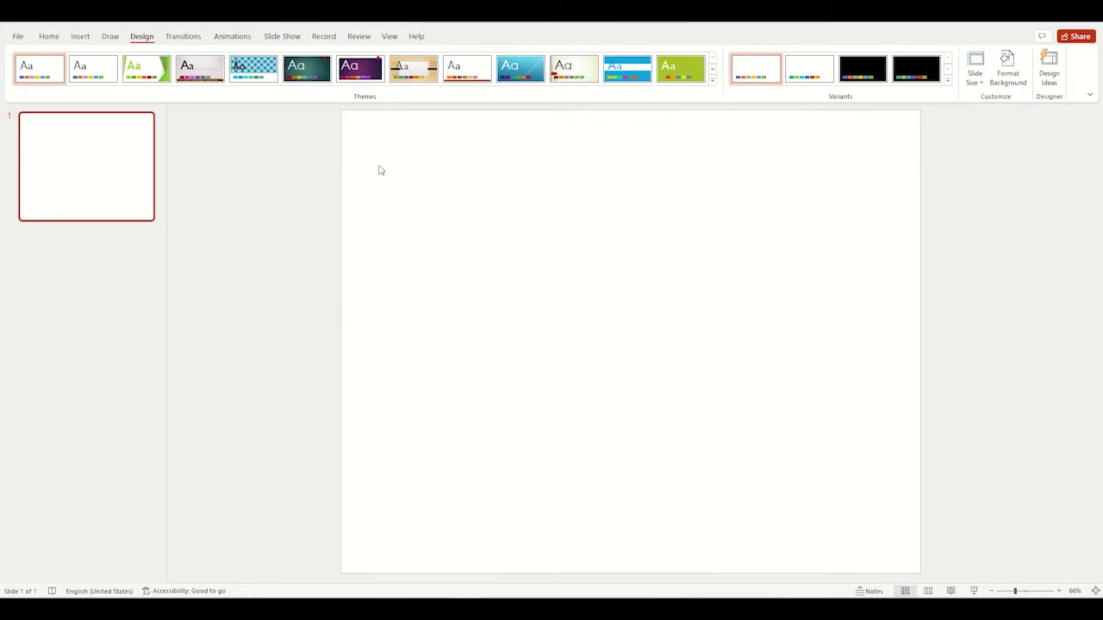
# Set grid spacing to 1/10" and show the grid on the slide
pyautogui.click(390, 36)
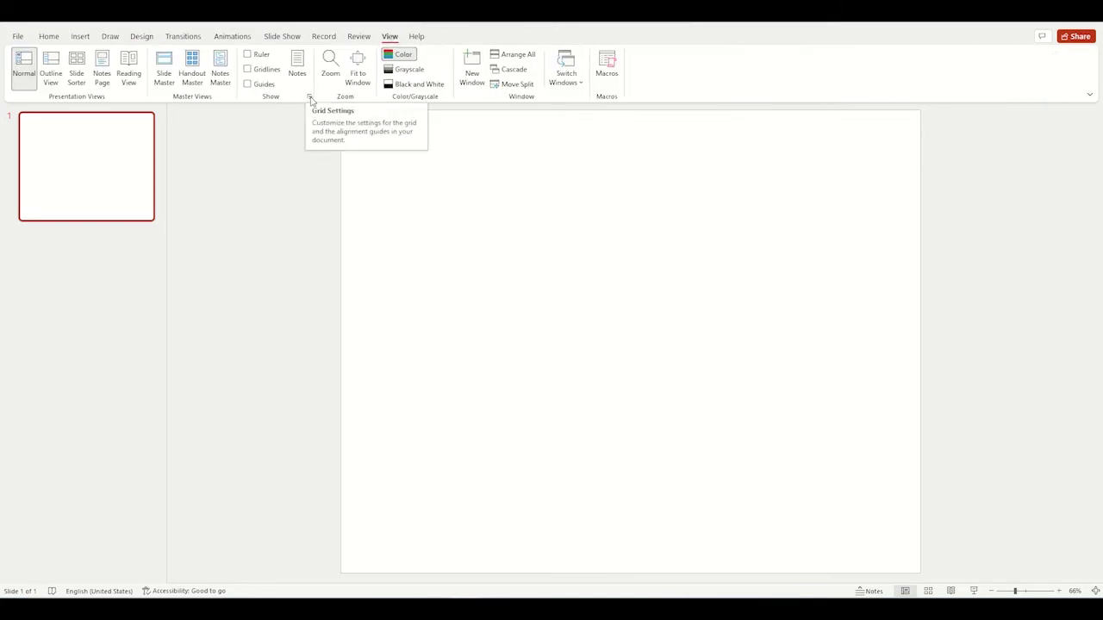
pyautogui.click(310, 98)
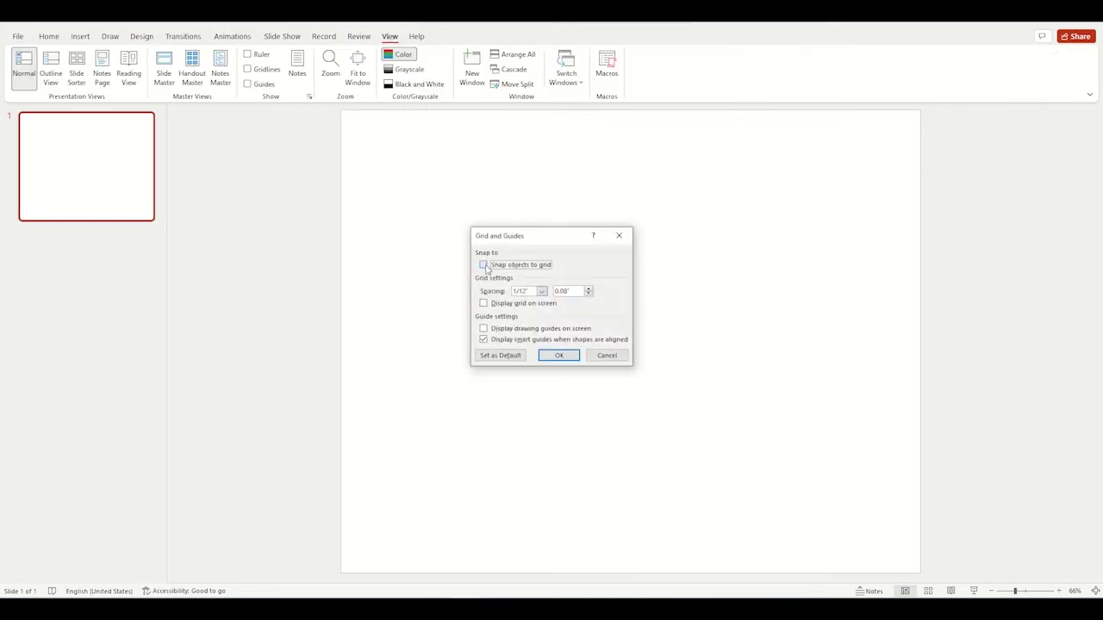
pyautogui.click(541, 291)
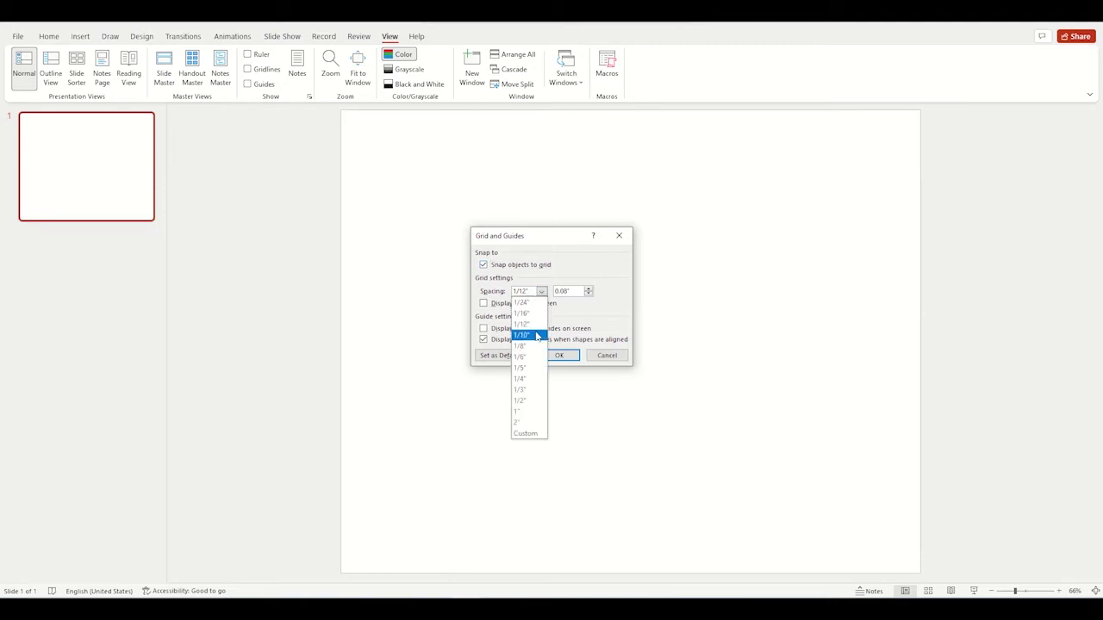
pyautogui.click(534, 339)
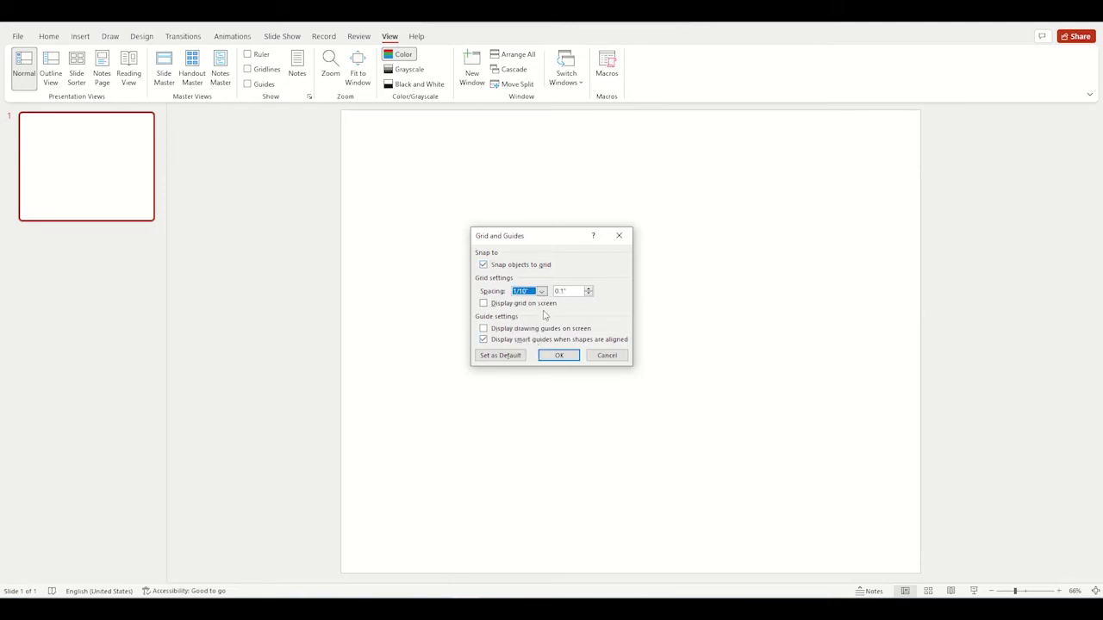
pyautogui.click(489, 307)
pyautogui.click(559, 357)
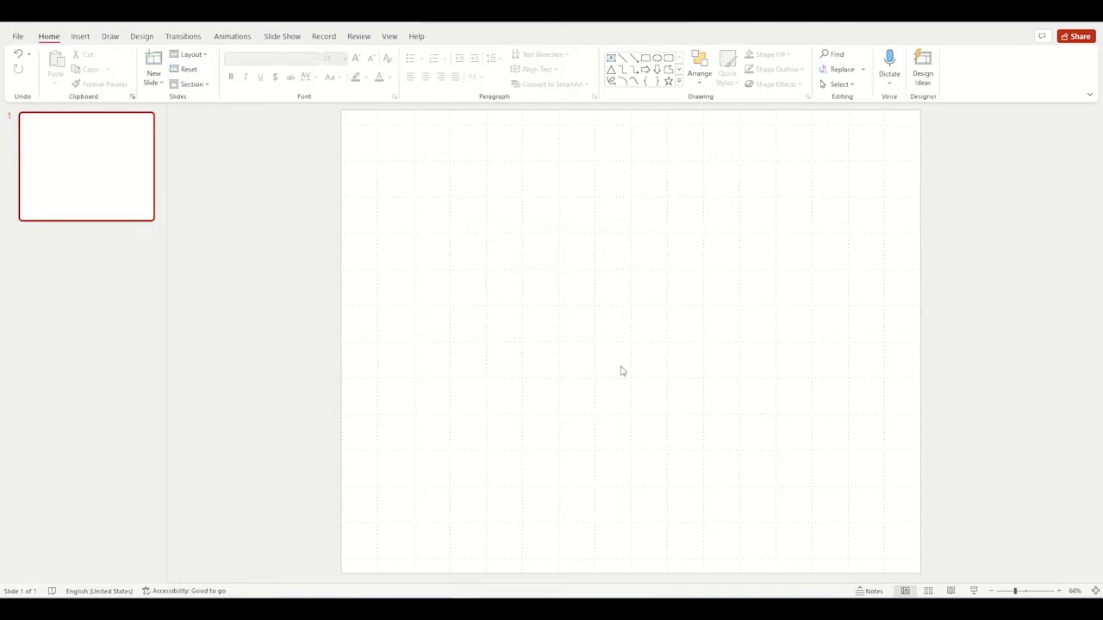
# Draw a small rectangle and reposition it on the grid
pyautogui.click(645, 58)
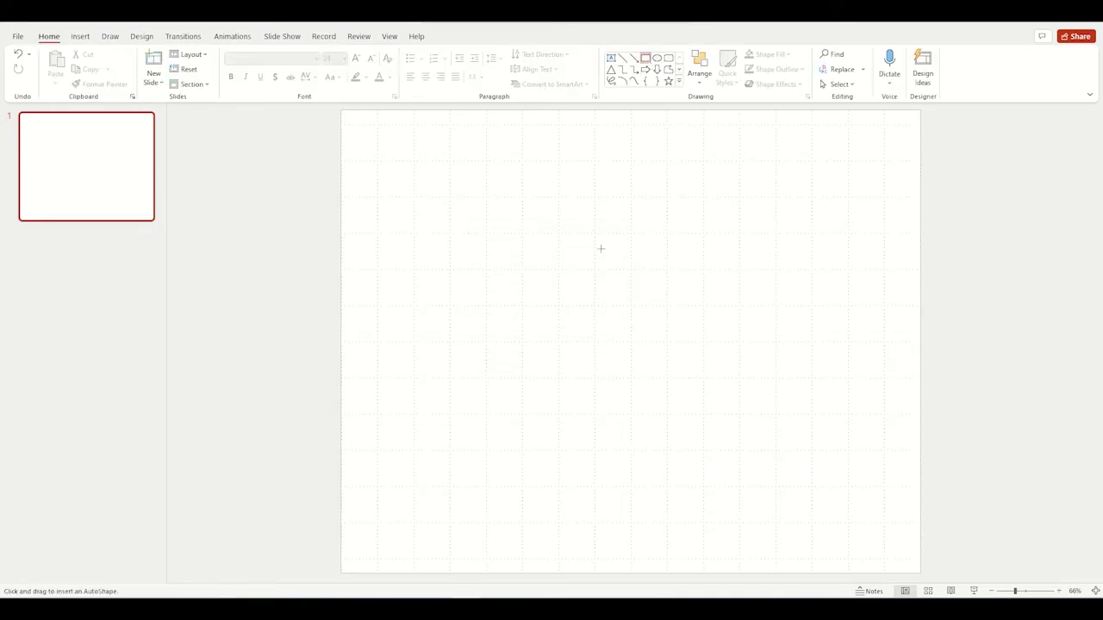
pyautogui.moveTo(601, 255); pyautogui.dragTo(618, 274)
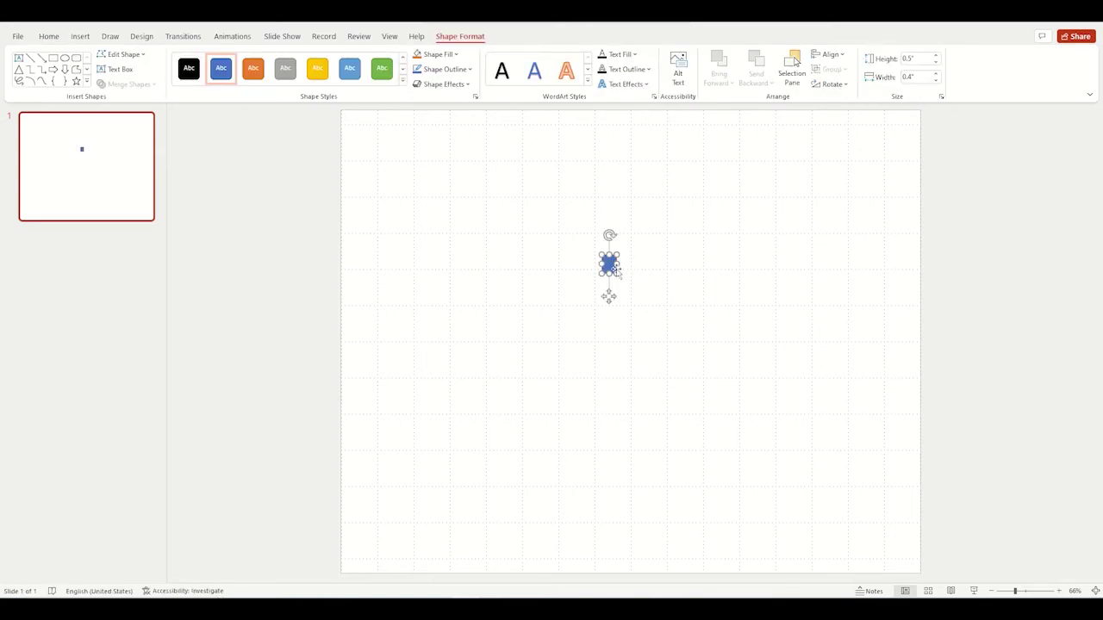
pyautogui.moveTo(618, 263); pyautogui.dragTo(543, 242)
pyautogui.click(589, 150)
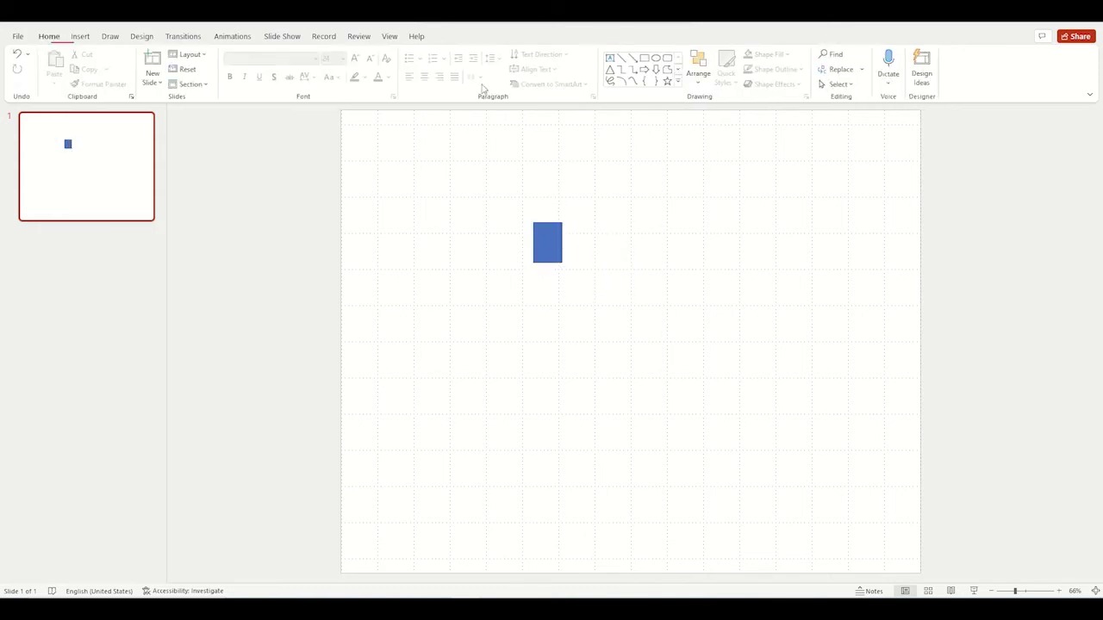
# Draw a second rectangle beside it, sized to about 0.8 in high and 0.6 in wide
pyautogui.click(645, 57)
pyautogui.moveTo(620, 222)
pyautogui.mouseDown()
pyautogui.moveTo(642, 263)
pyautogui.moveTo(650, 243)
pyautogui.mouseUp()
pyautogui.click(936, 63)
pyautogui.click(935, 62)
pyautogui.click(935, 62)
pyautogui.click(935, 80)
pyautogui.click(936, 80)
pyautogui.click(715, 241)
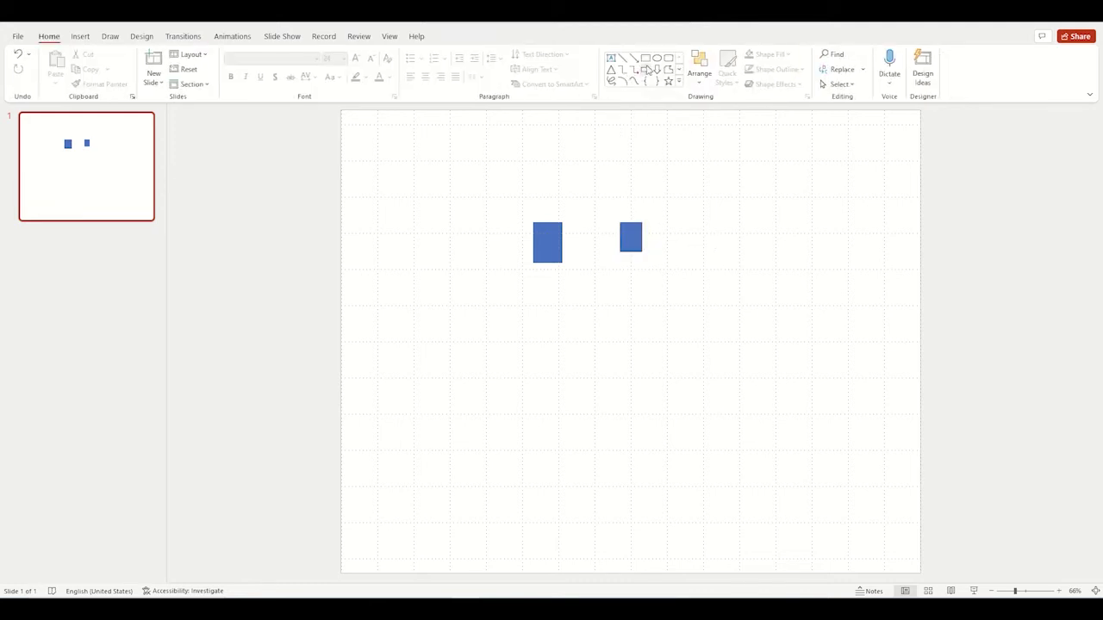
# Draw a third rectangle below the second and set its height to 1.6 in
pyautogui.click(645, 58)
pyautogui.moveTo(651, 272); pyautogui.dragTo(697, 331)
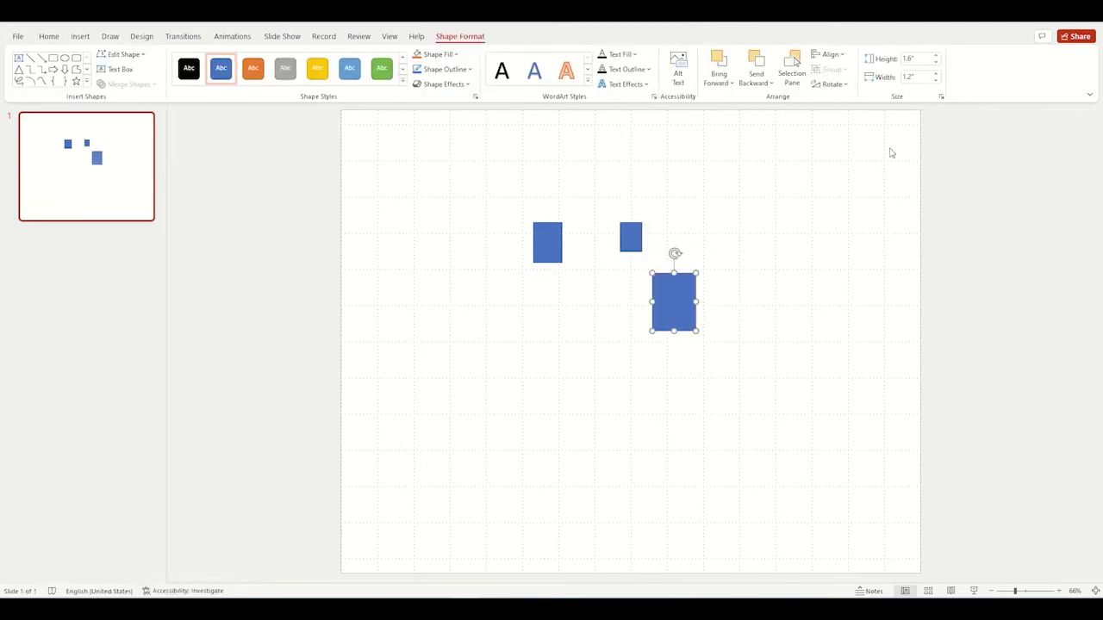
pyautogui.click(938, 64)
pyautogui.click(939, 64)
pyautogui.click(938, 64)
pyautogui.click(937, 56)
pyautogui.click(936, 56)
pyautogui.click(937, 56)
pyautogui.click(746, 288)
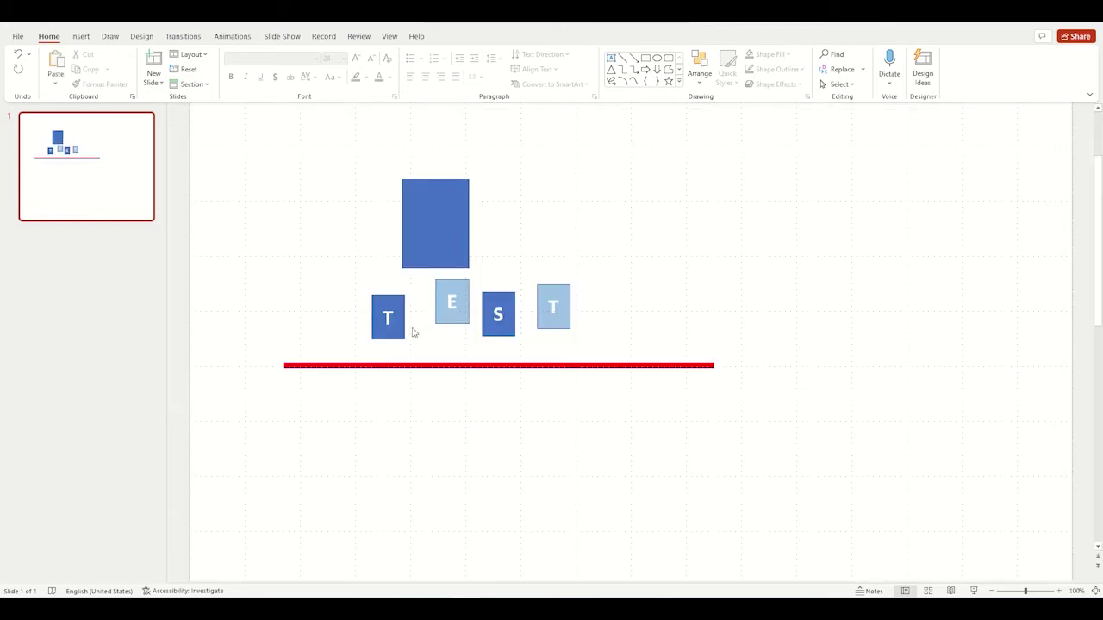
# Raise the first T tile level with the others and fill the large rectangle red
pyautogui.click(402, 327)
pyautogui.moveTo(391, 336); pyautogui.dragTo(386, 326)
pyautogui.click(451, 253)
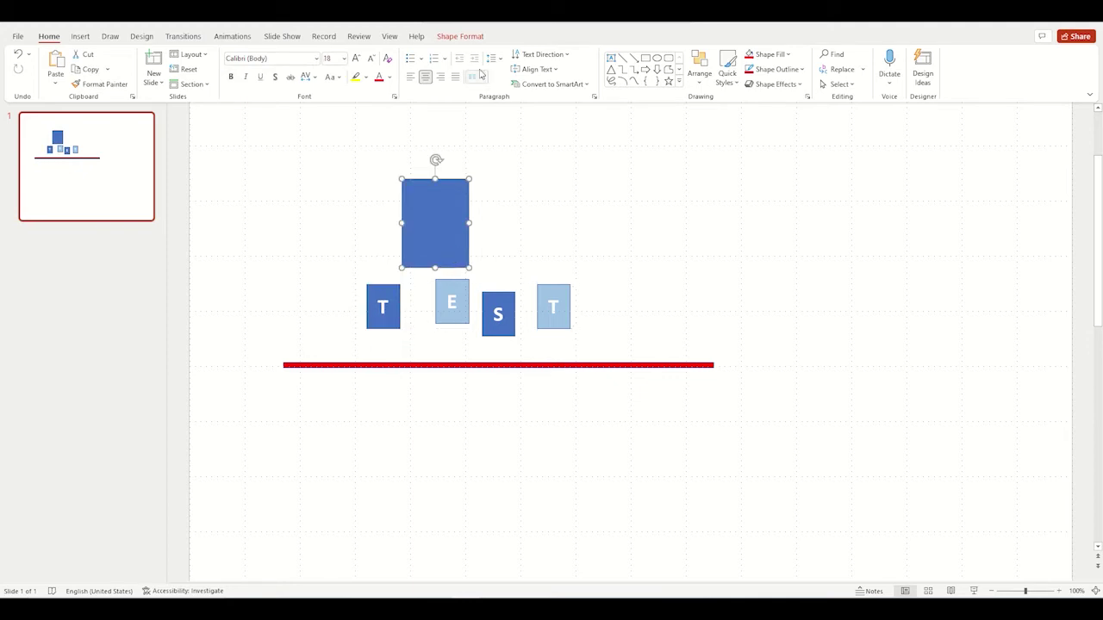
pyautogui.click(465, 37)
pyautogui.click(429, 54)
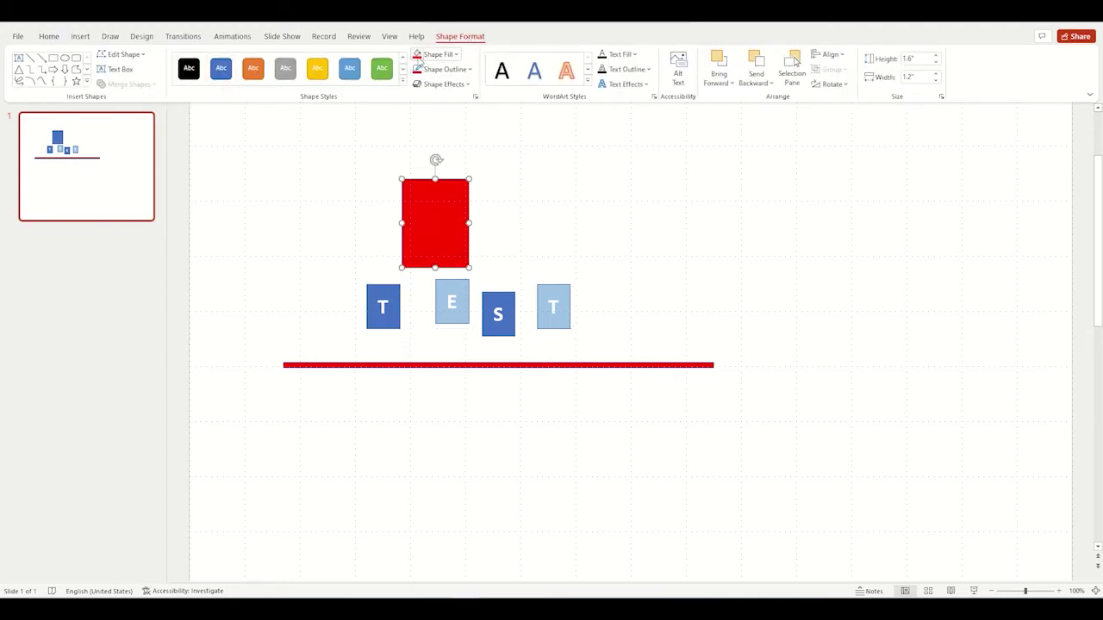
# Move the E, S and final T tiles into a row beside the first T
pyautogui.click(498, 221)
pyautogui.moveTo(463, 321); pyautogui.dragTo(394, 323)
pyautogui.click(493, 333)
pyautogui.click(392, 323)
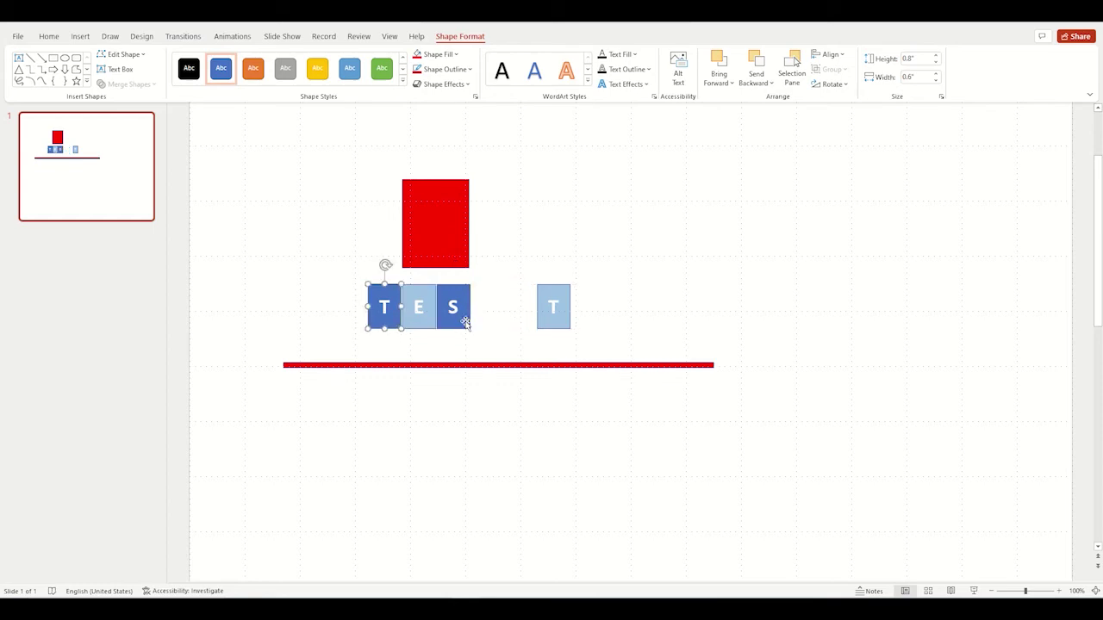
pyautogui.click(465, 322)
pyautogui.moveTo(462, 325); pyautogui.dragTo(462, 328)
pyautogui.moveTo(552, 325); pyautogui.dragTo(478, 327)
# Set the E tile's horizontal position to 3.8 in
pyautogui.click(427, 330)
pyautogui.click(941, 96)
pyautogui.click(1078, 351)
# Move the S tile to 4.4 in horizontally and align it vertically with the others
pyautogui.click(422, 320)
pyautogui.click(1078, 353)
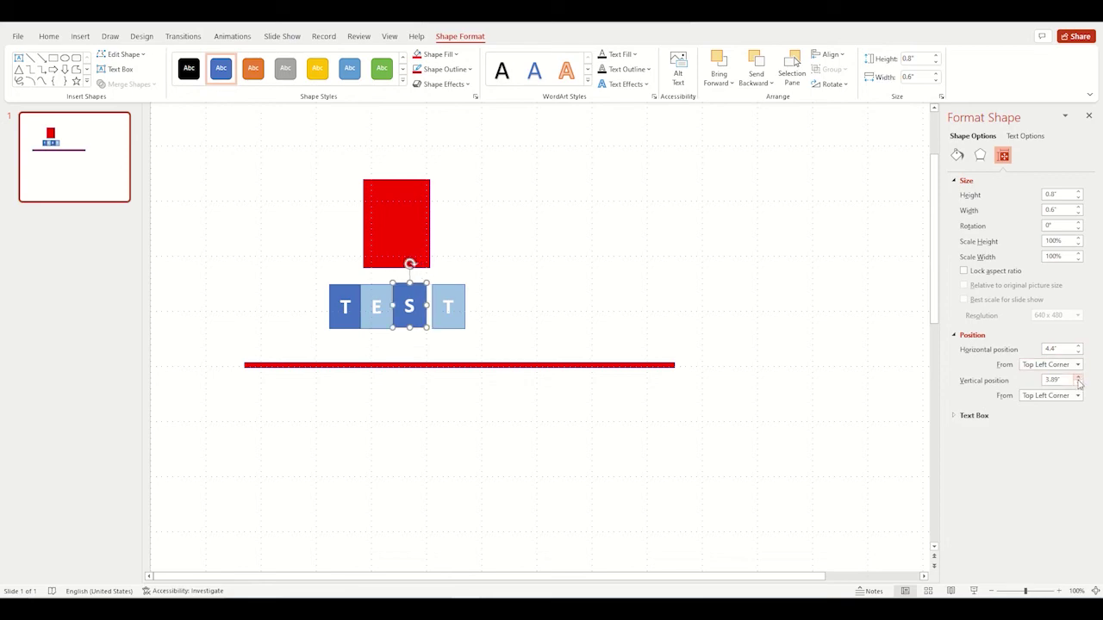
pyautogui.click(1078, 384)
pyautogui.click(1079, 377)
# Select the last T tile and show its size and position settings
pyautogui.click(460, 320)
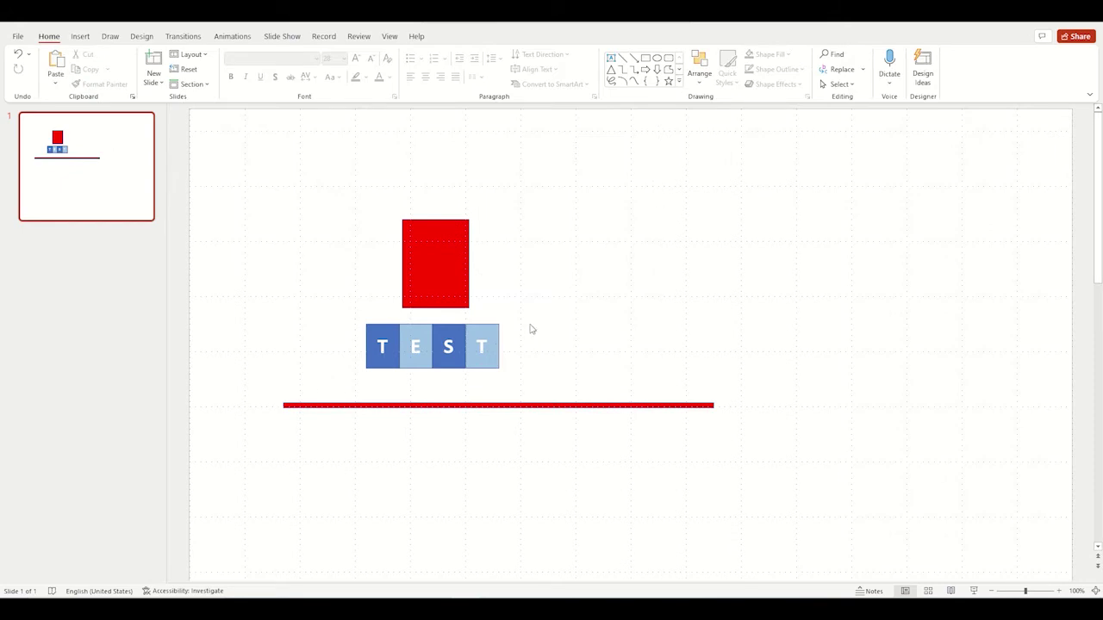
pyautogui.click(492, 360)
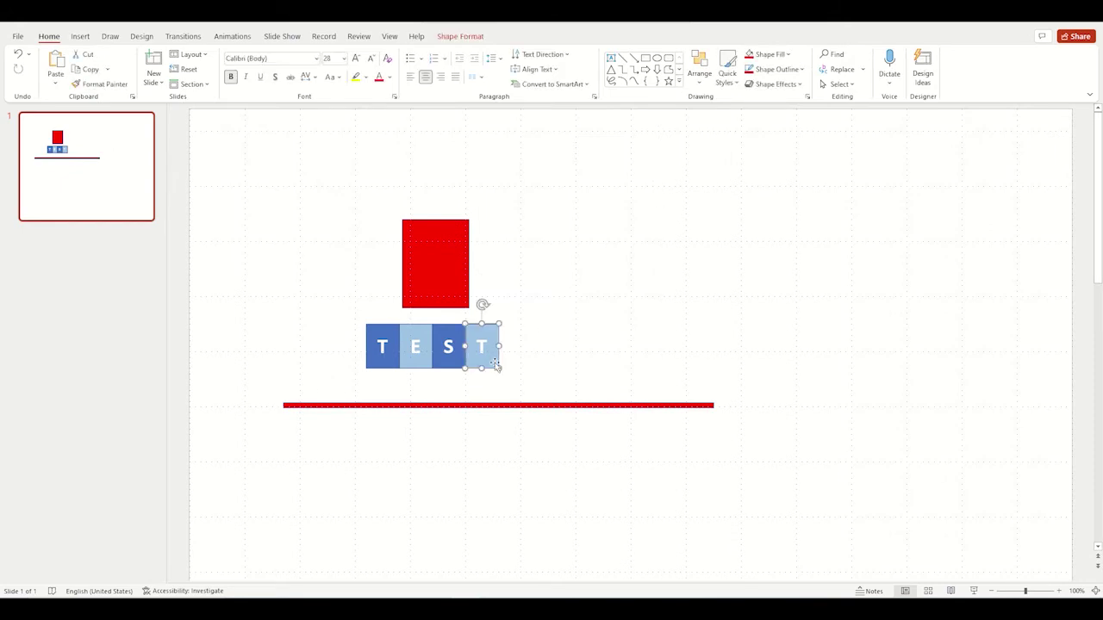
pyautogui.click(460, 37)
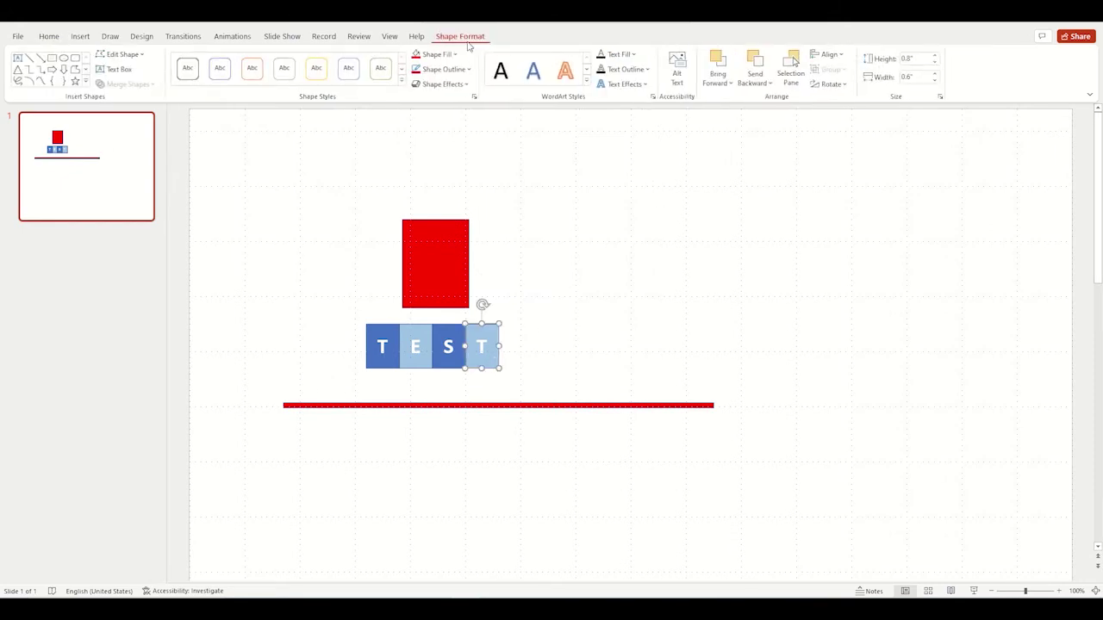
pyautogui.click(940, 96)
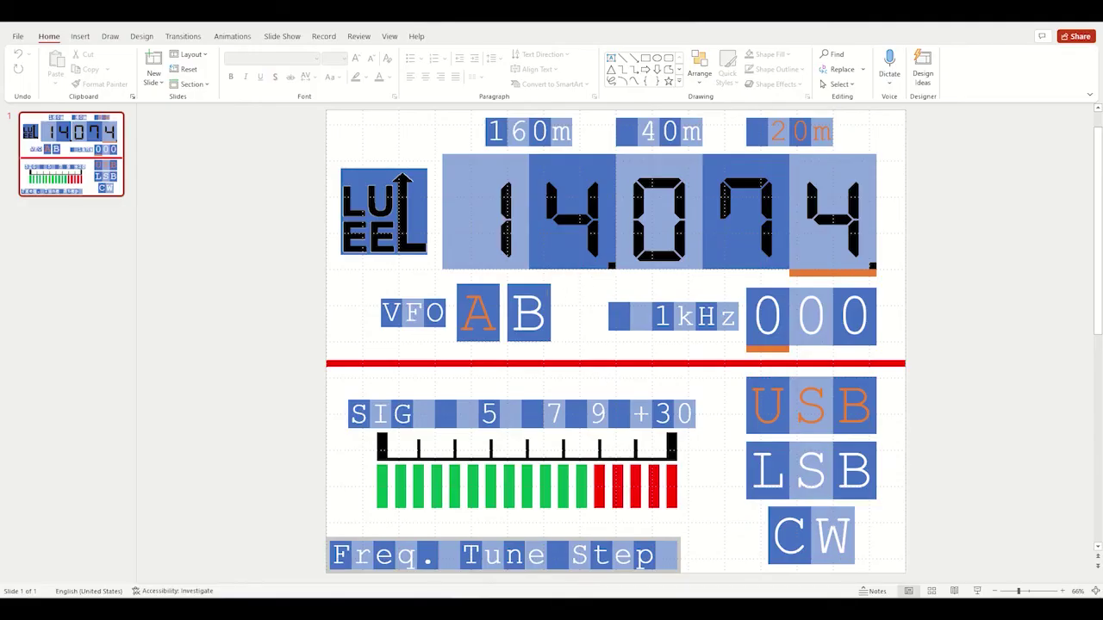
# Nudge the B tile with the arrow keys until it sits against the A tile
pyautogui.click(550, 298)
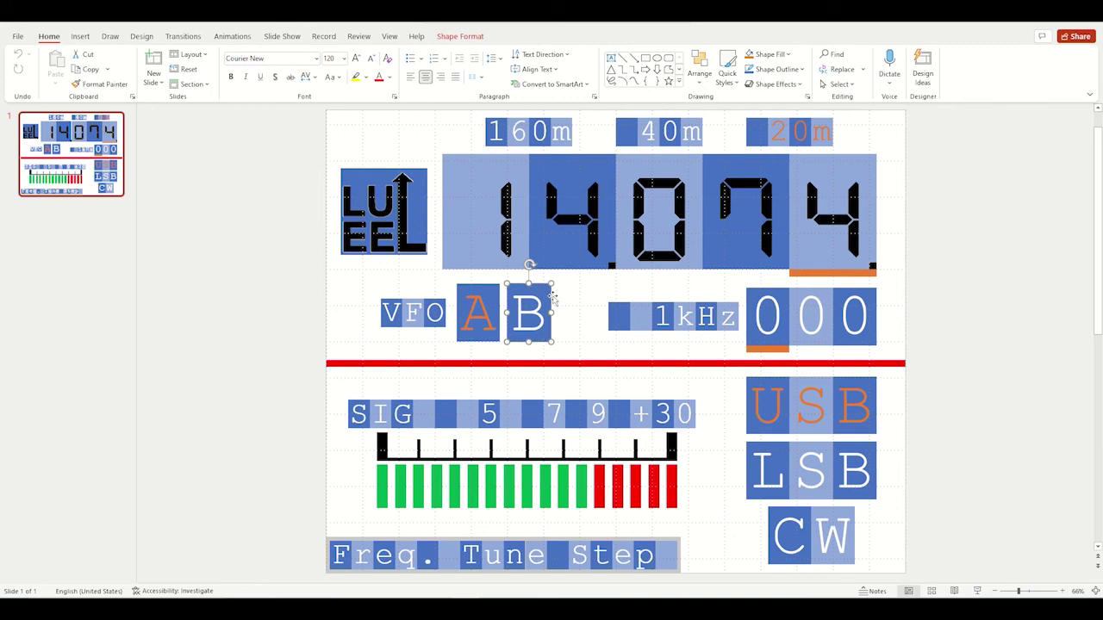
pyautogui.press('Right')
pyautogui.press('Right')
pyautogui.press('Right')
pyautogui.press('Left')
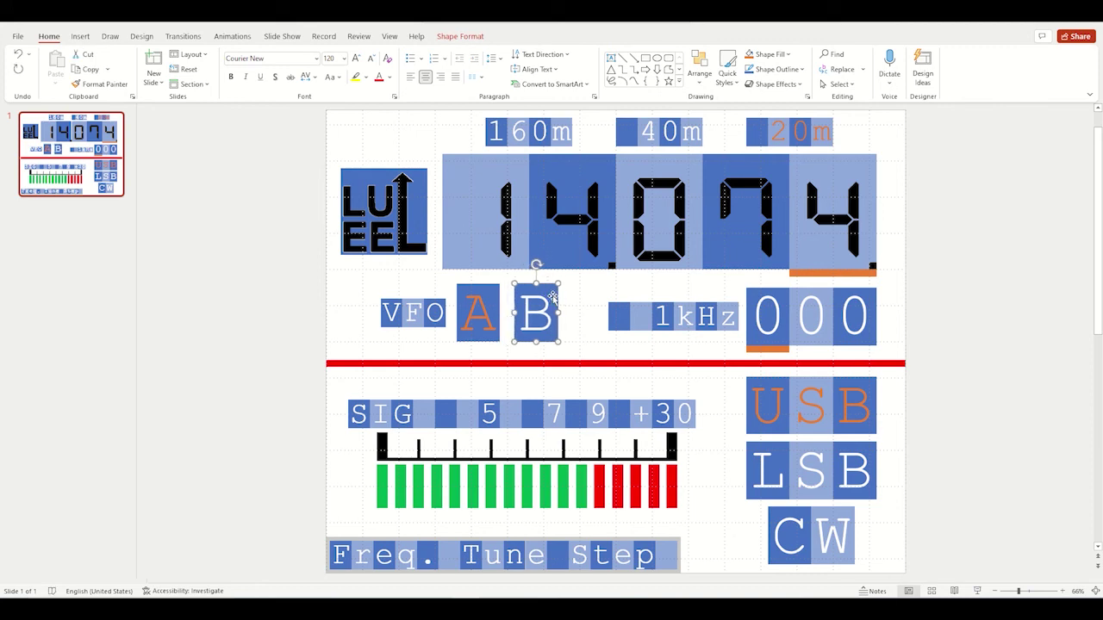
pyautogui.press('Left')
pyautogui.press('Left')
pyautogui.press('Left')
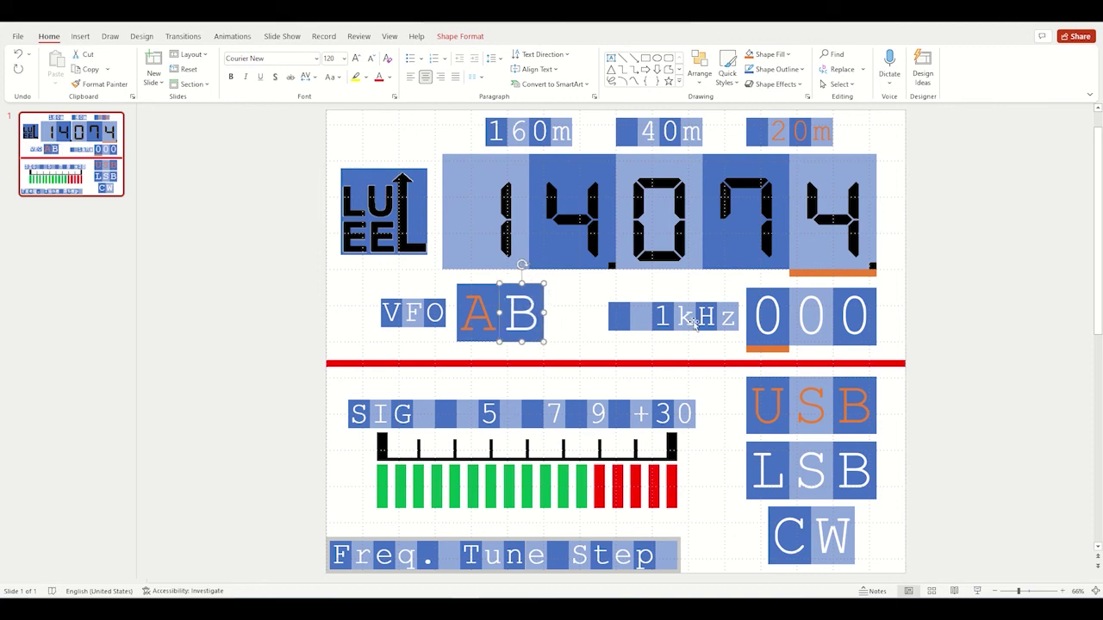
# Marquee-select the 1kHz label shapes and shift the group left
pyautogui.moveTo(604, 296); pyautogui.dragTo(748, 343)
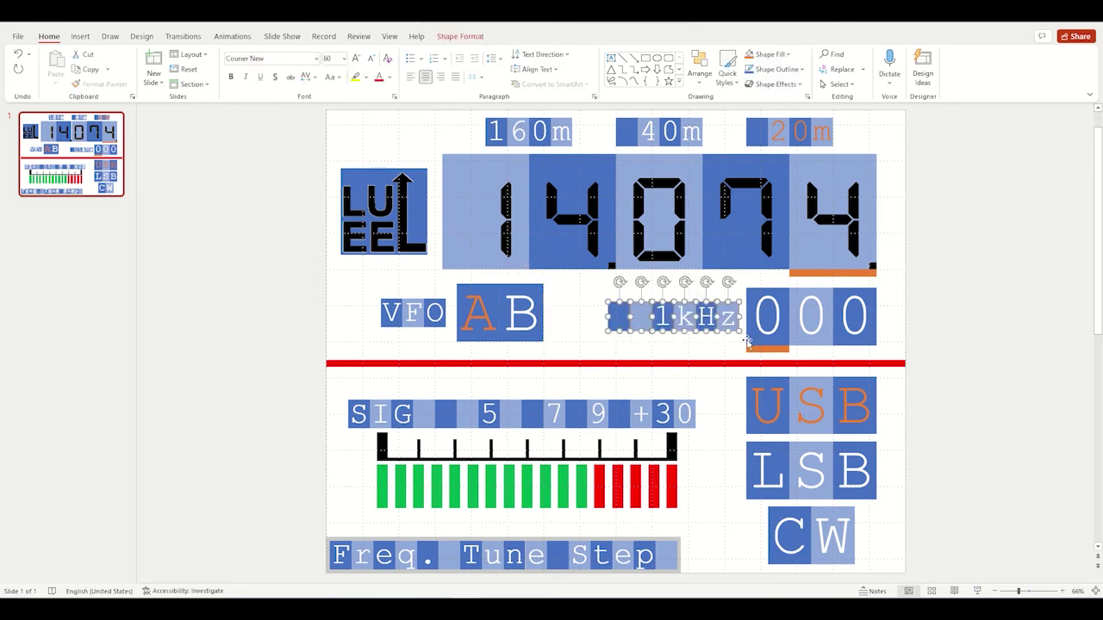
pyautogui.press('Left')
pyautogui.press('Left')
pyautogui.press('Left')
pyautogui.press('Left')
pyautogui.press('Left')
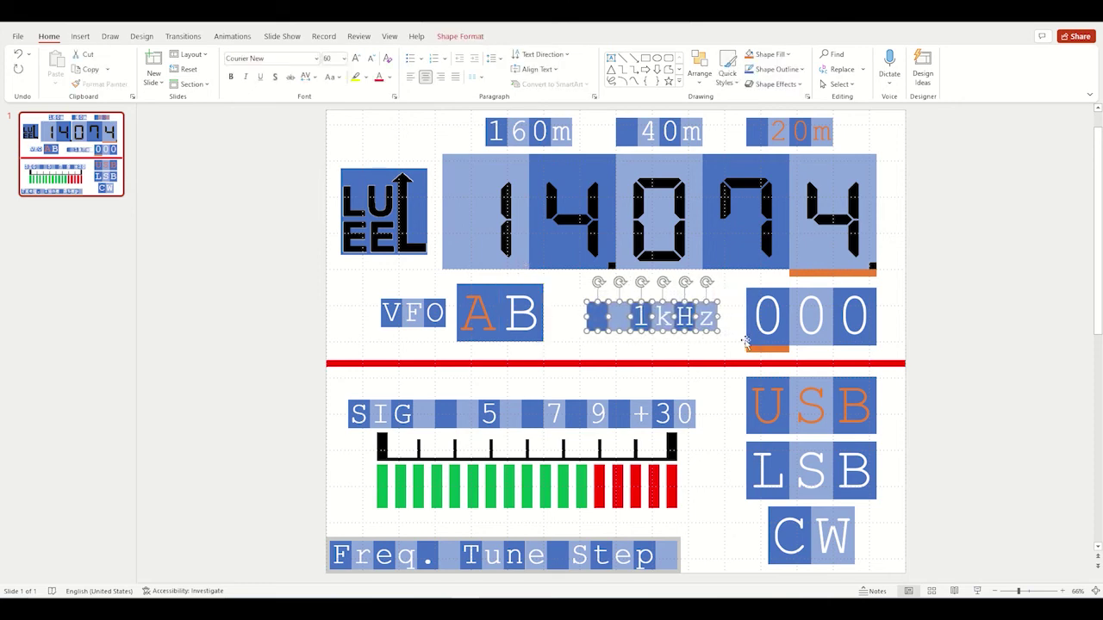
pyautogui.click(714, 349)
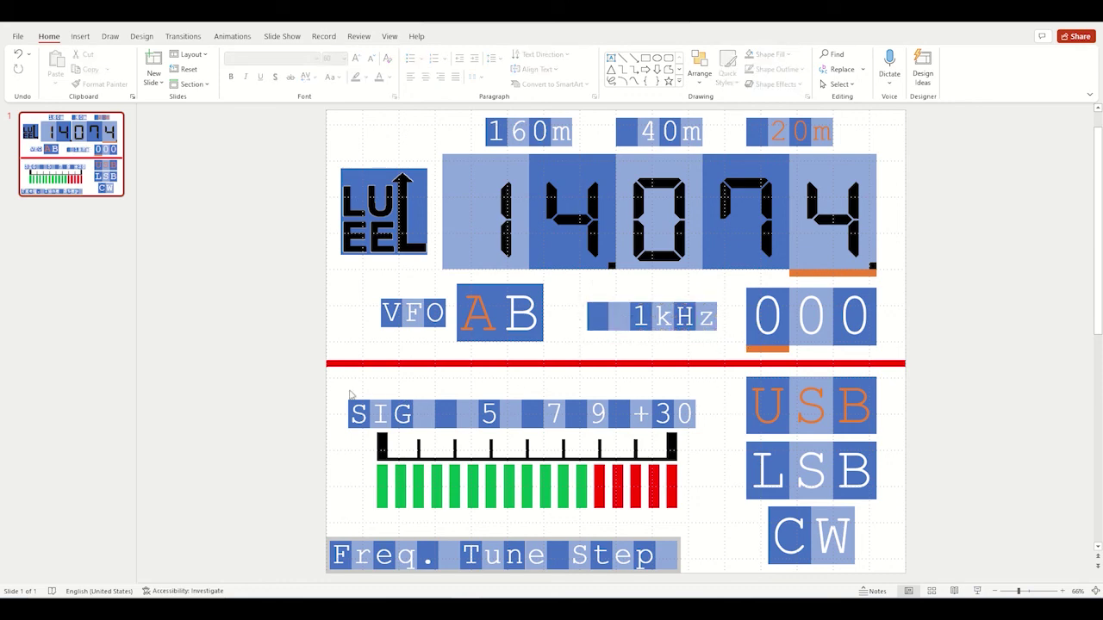
pyautogui.moveTo(338, 386); pyautogui.dragTo(383, 420)
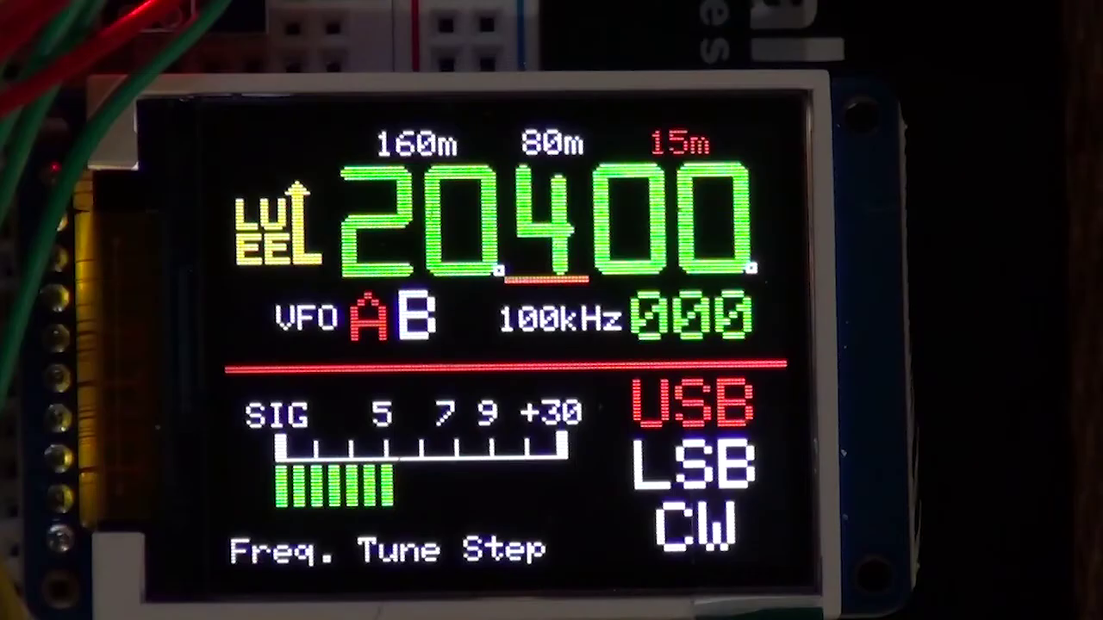